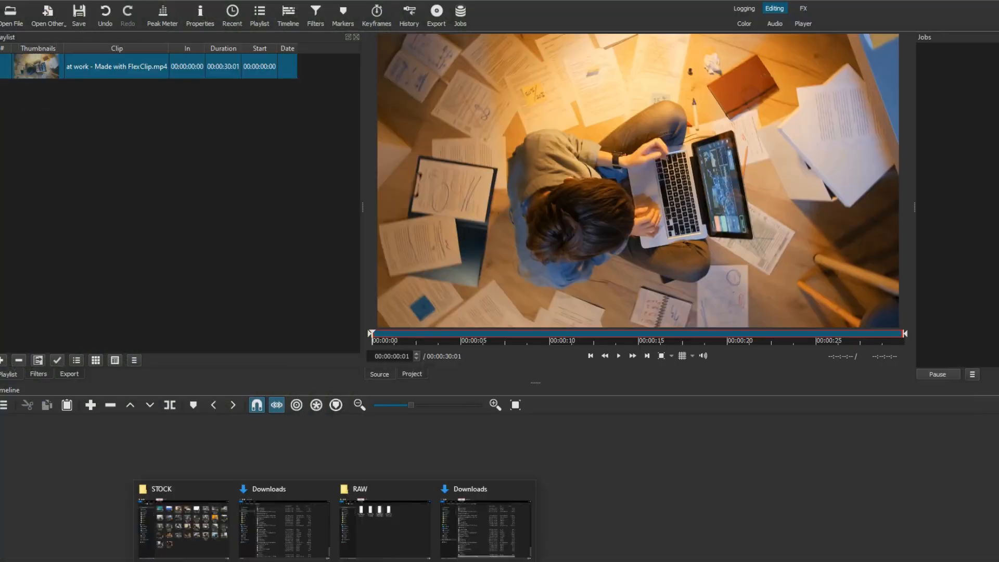
# Add the at work, Proud-Man and Man On a Call clips from the STOCK folder to the playlist.
pyautogui.click(182, 520)
pyautogui.moveTo(657, 273); pyautogui.dragTo(125, 156)
pyautogui.moveTo(857, 213); pyautogui.dragTo(125, 156)
pyautogui.click(172, 68)
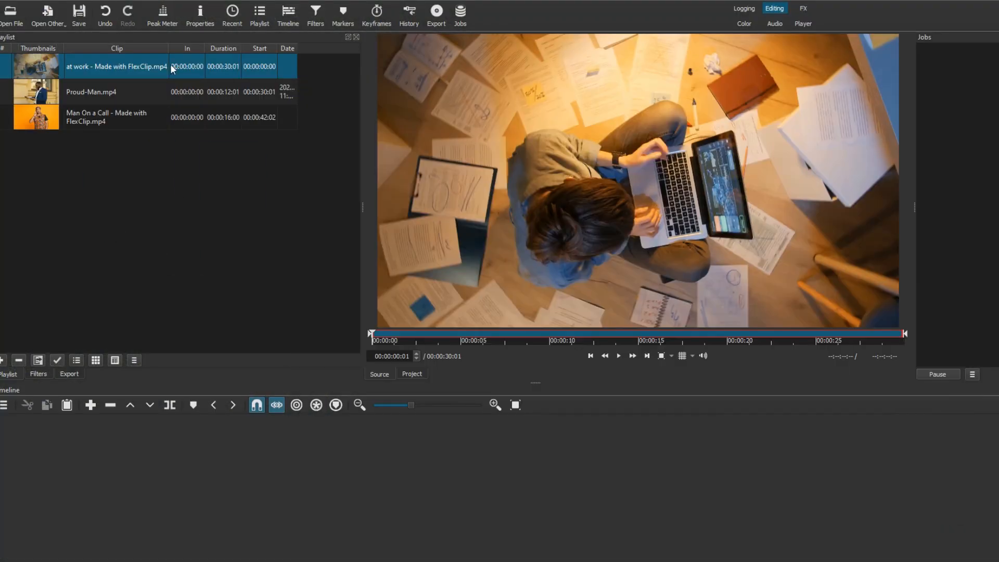
# Place the at work clip at the start of the timeline with the Proud-Man clip directly after it.
pyautogui.moveTo(65, 67); pyautogui.dragTo(108, 454)
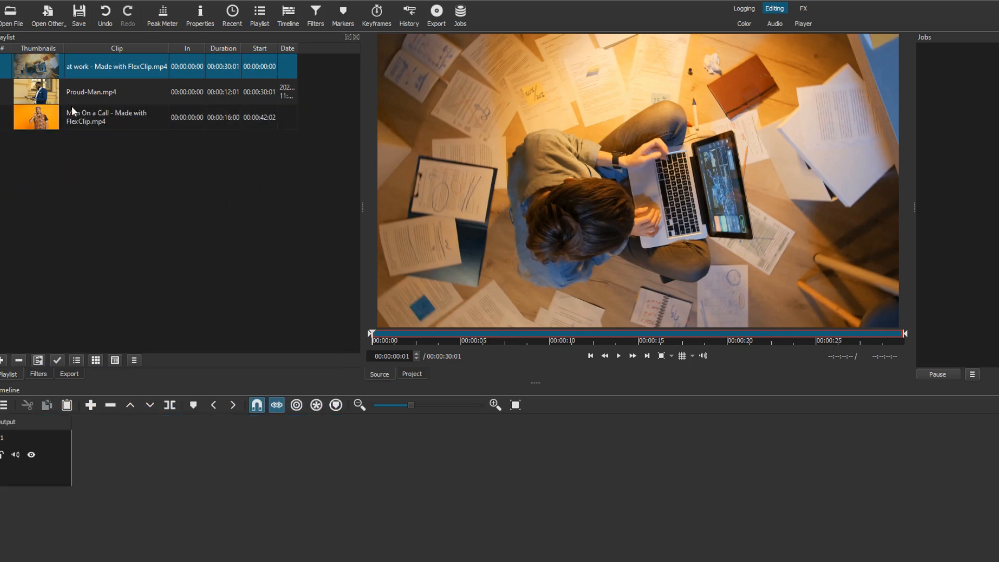
pyautogui.moveTo(76, 91); pyautogui.dragTo(591, 461)
# Preview the timeline and split the at work clip at about 00:00:14:04.
pyautogui.click(619, 356)
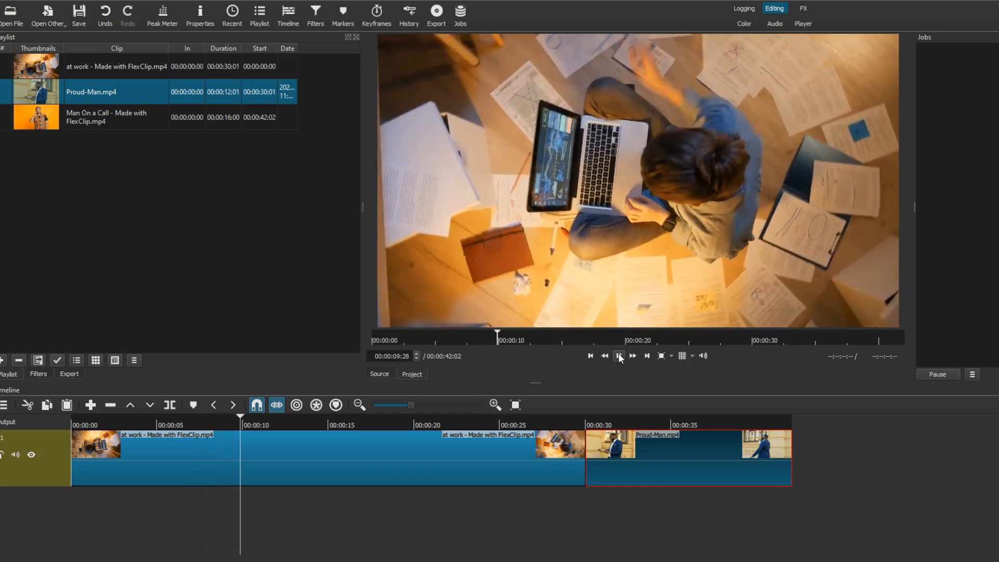
pyautogui.click(314, 425)
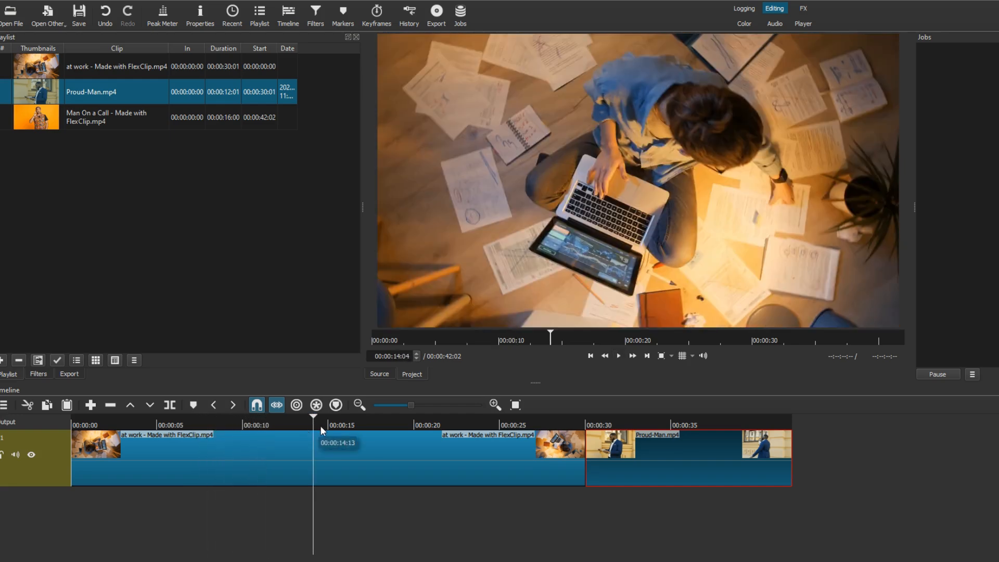
pyautogui.click(322, 455)
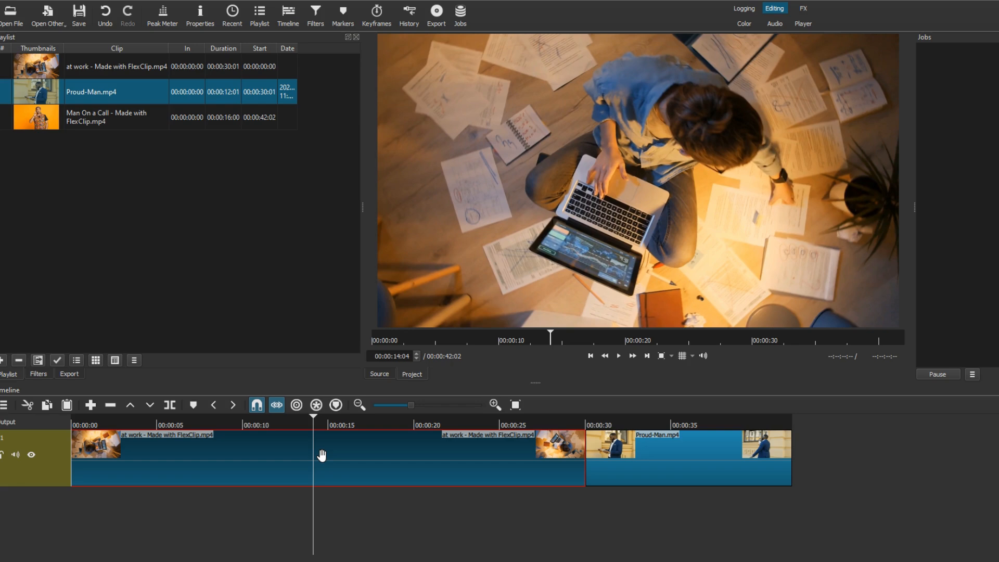
pyautogui.click(170, 405)
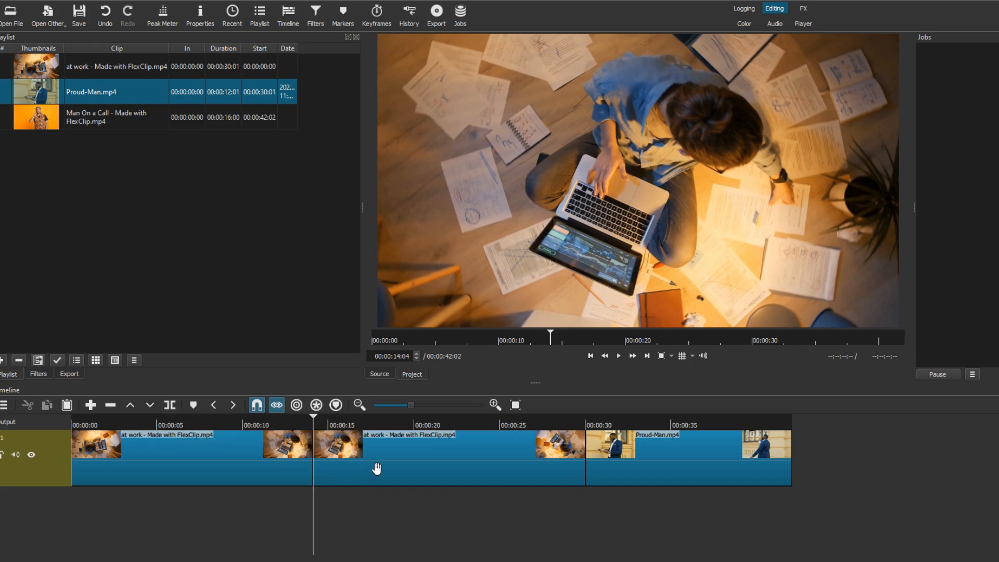
# Play past the cut and ripple-delete the second part of the at work clip.
pyautogui.click(619, 356)
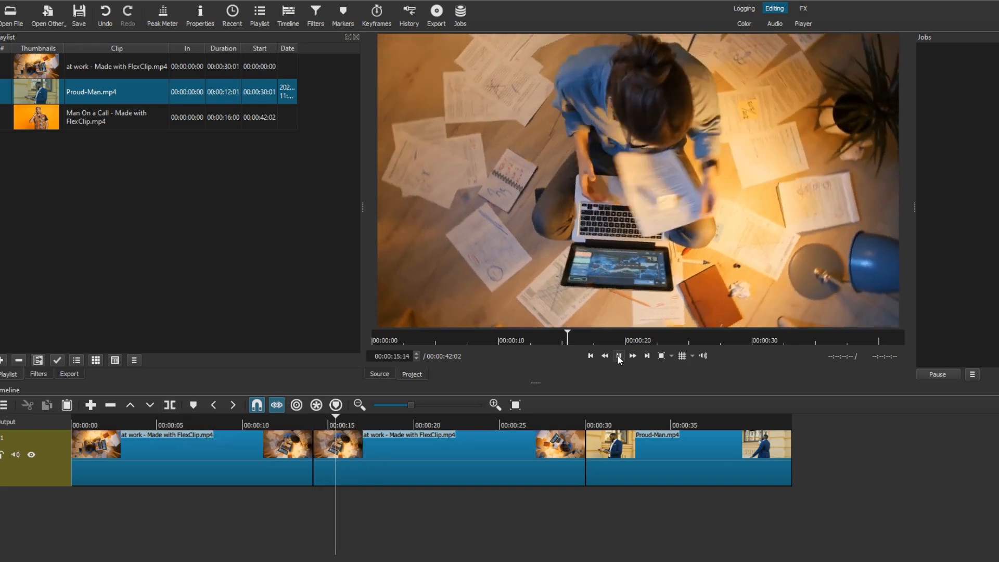
pyautogui.click(618, 357)
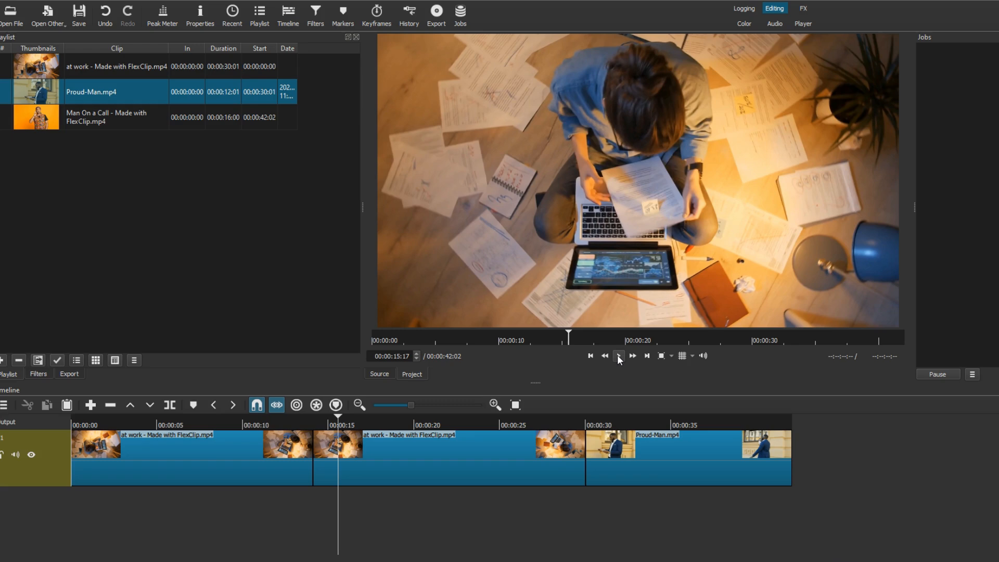
pyautogui.click(462, 465)
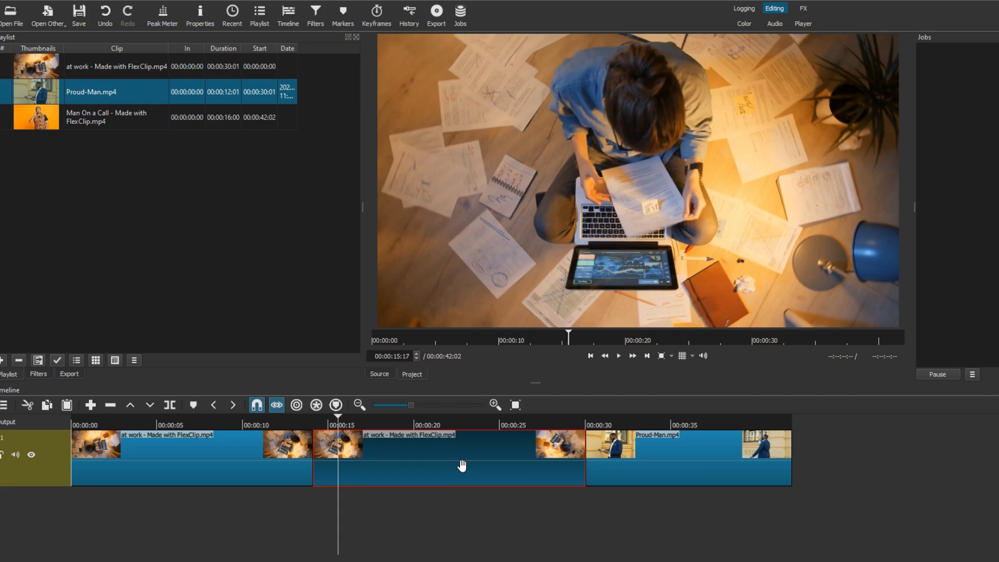
pyautogui.press('Delete')
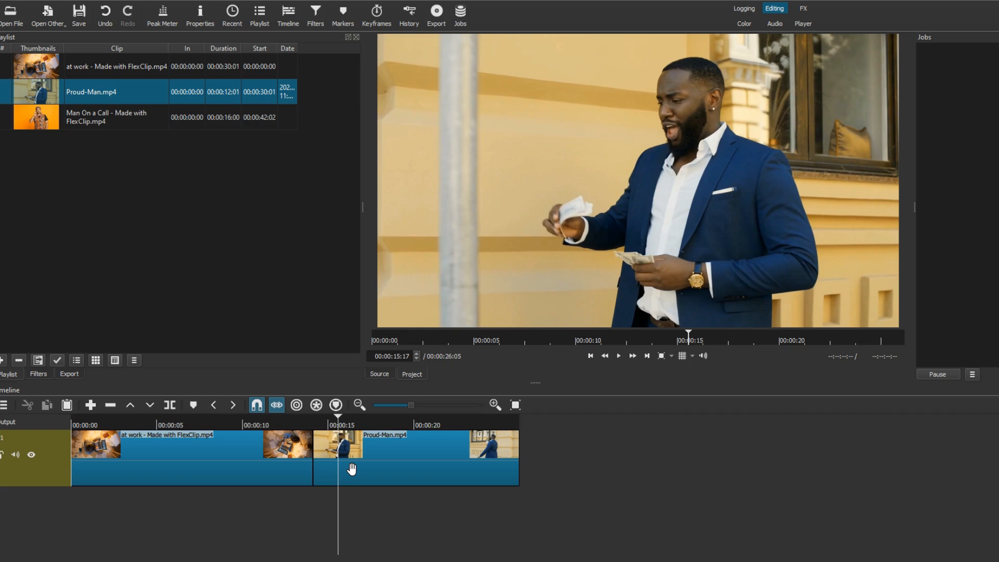
# Play the start of the sequence and split the remaining at work clip at about 00:00:08:25.
pyautogui.moveTo(341, 423); pyautogui.dragTo(138, 430)
pyautogui.click(620, 358)
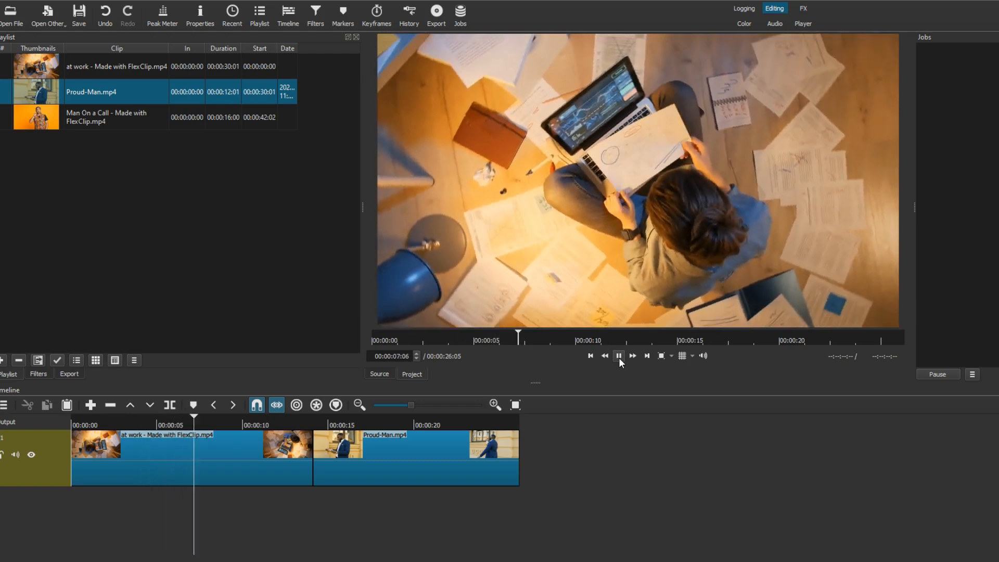
pyautogui.click(620, 358)
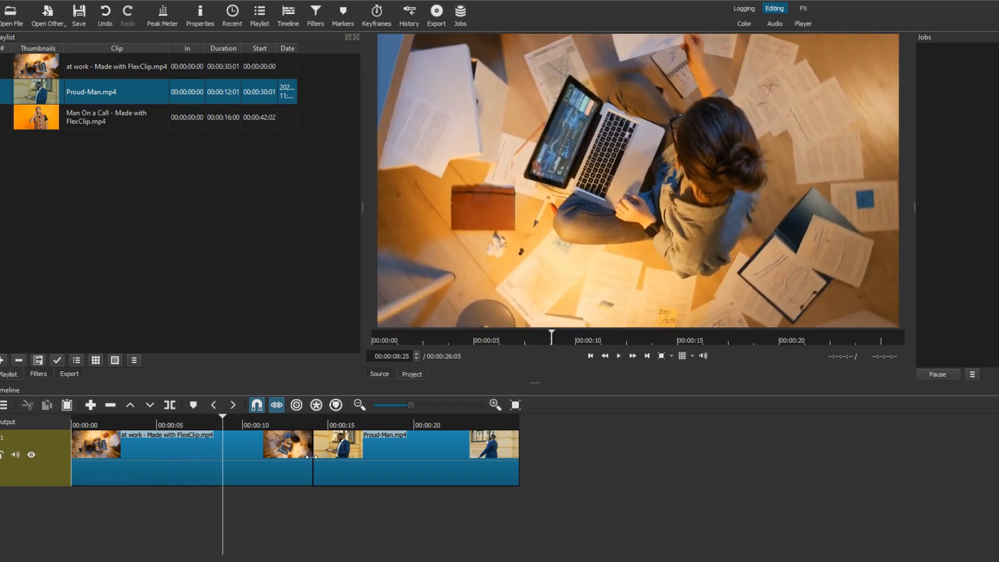
pyautogui.click(249, 463)
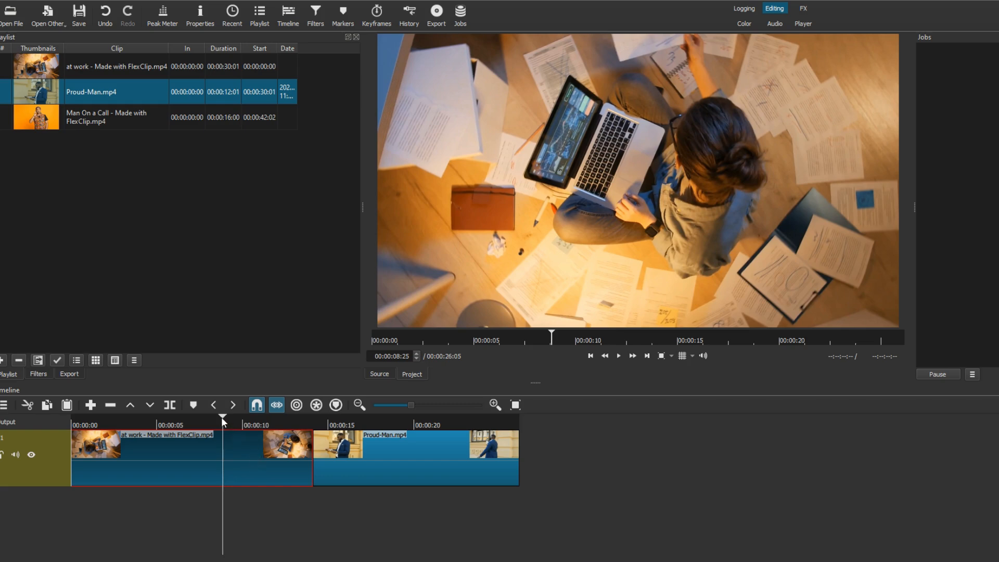
pyautogui.press('s')
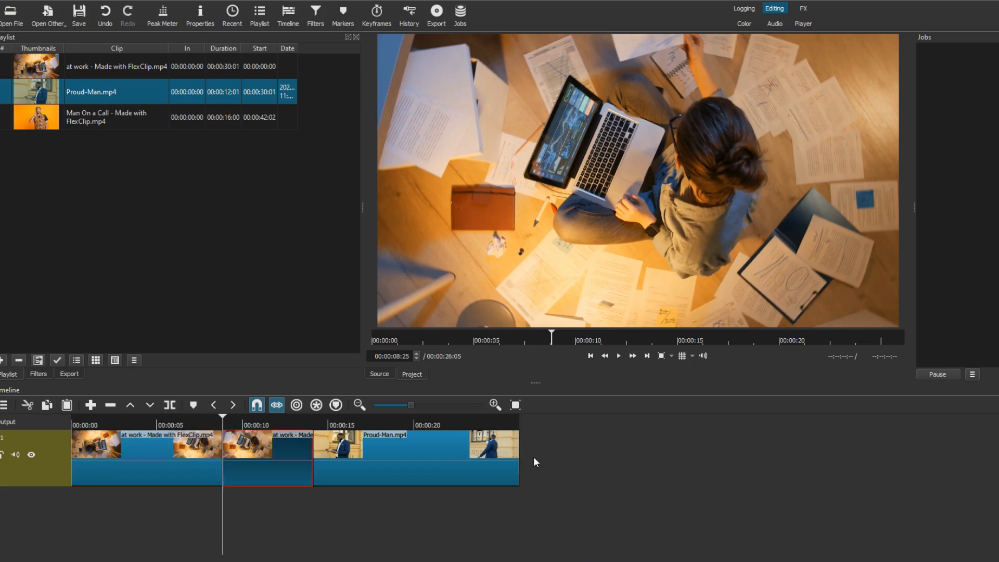
# Copy the second at work segment and paste it at the end of the timeline, after the Proud-Man clip.
pyautogui.click(530, 456)
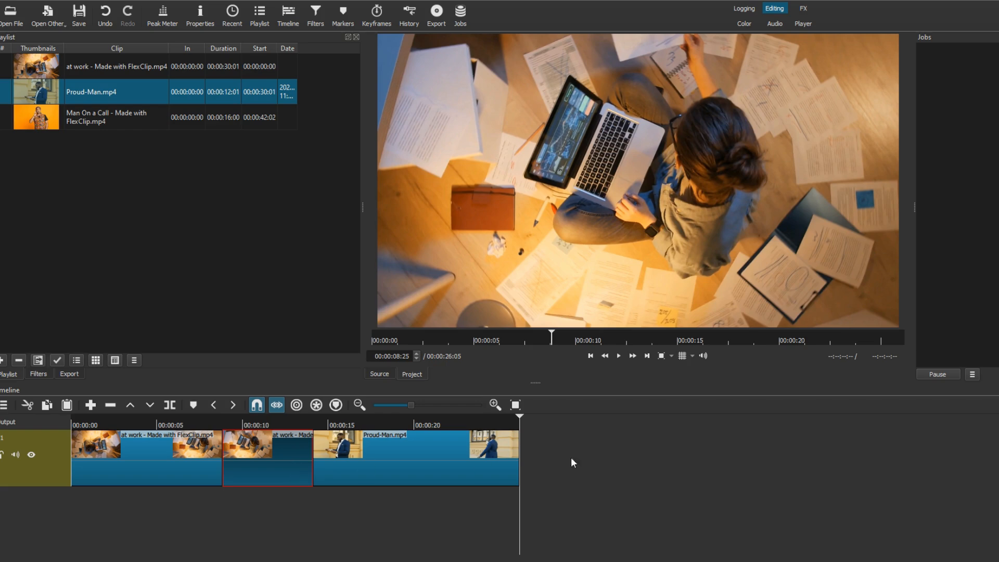
pyautogui.rightClick(270, 459)
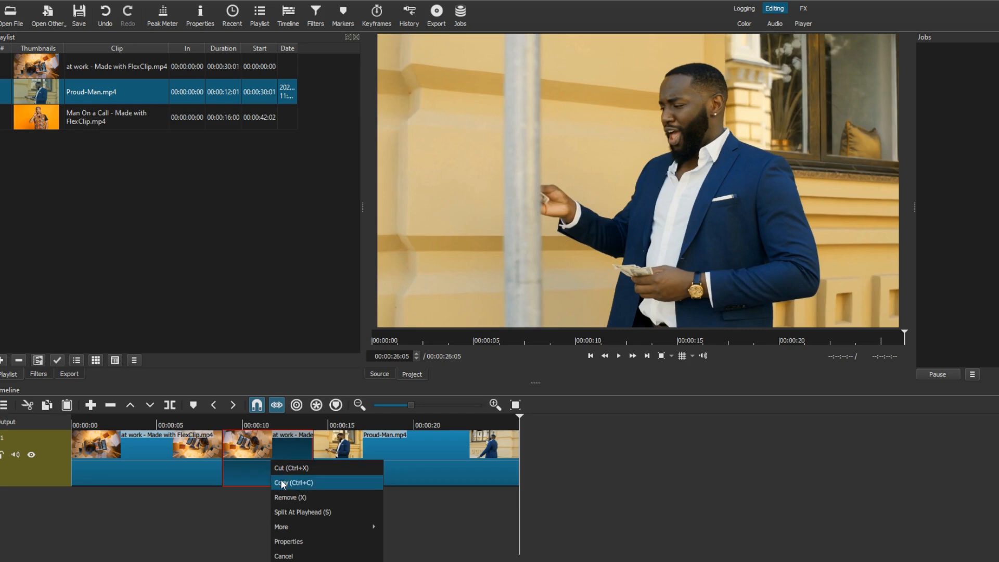
pyautogui.click(280, 482)
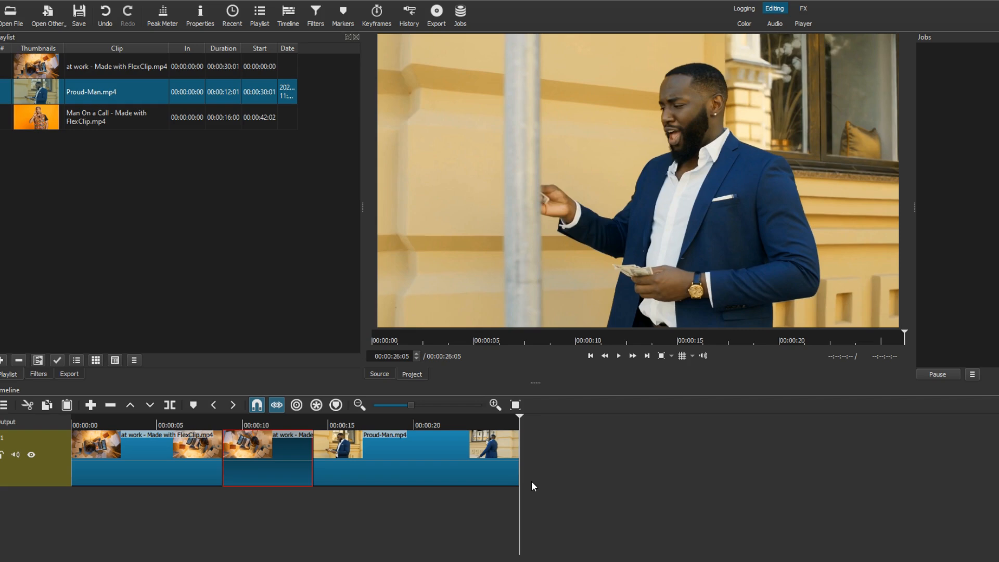
pyautogui.hotkey('ctrl', 'v')
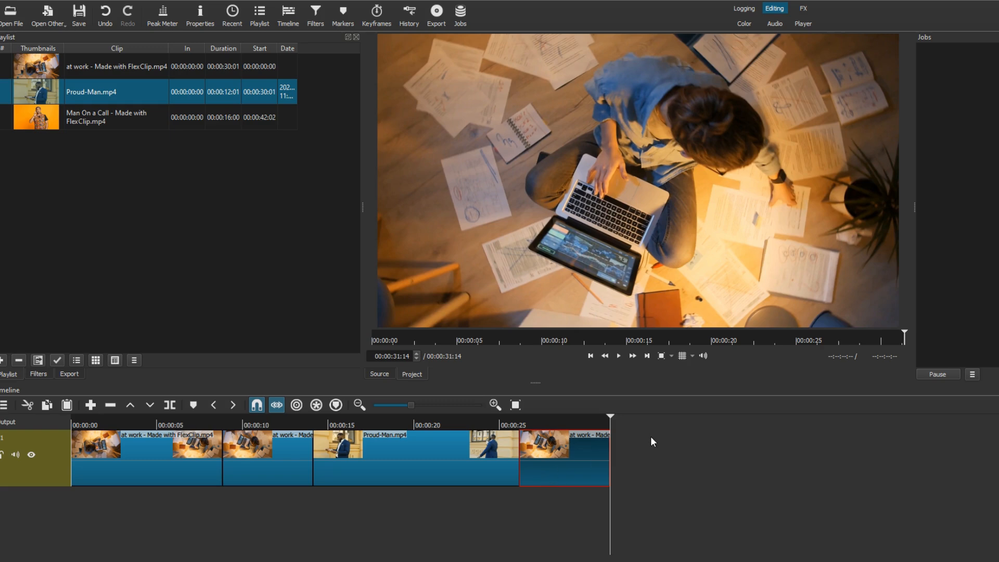
# Lift the original second at work segment off the track, leaving its space empty, and select the pasted copy.
pyautogui.click(276, 462)
pyautogui.press('z')
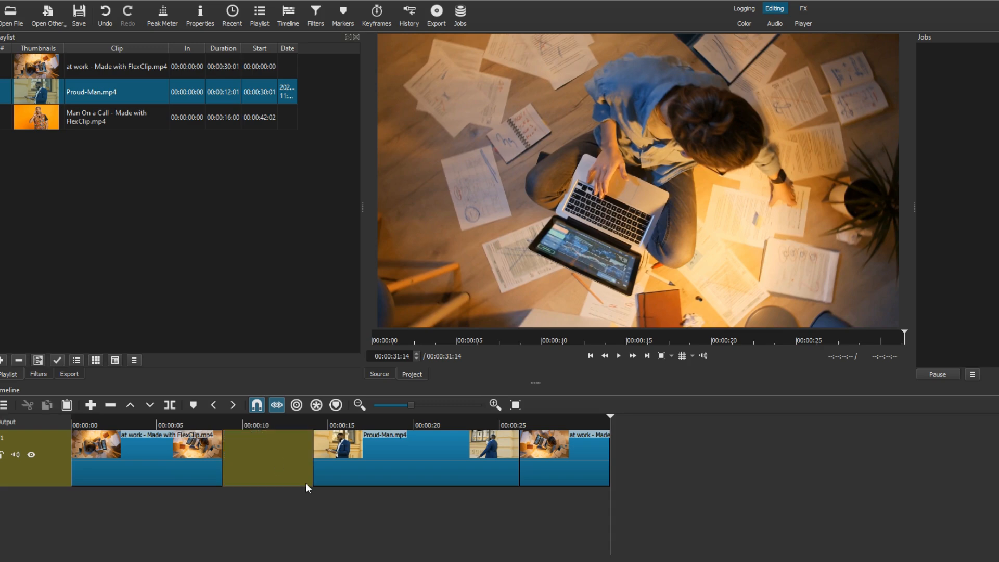
pyautogui.click(577, 454)
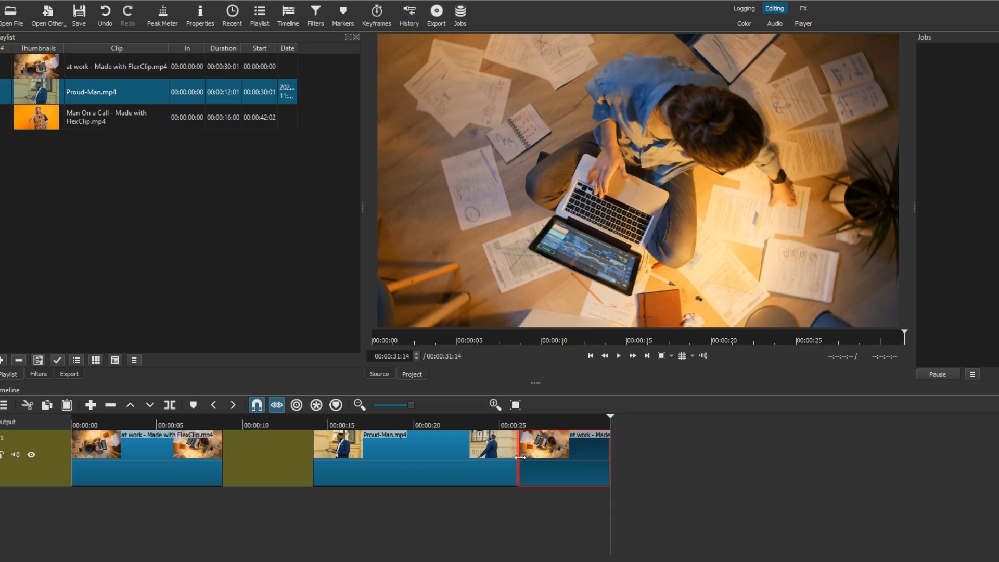
# Split the Proud-Man clip at about 00:00:20:29 and copy its second part.
pyautogui.click(463, 463)
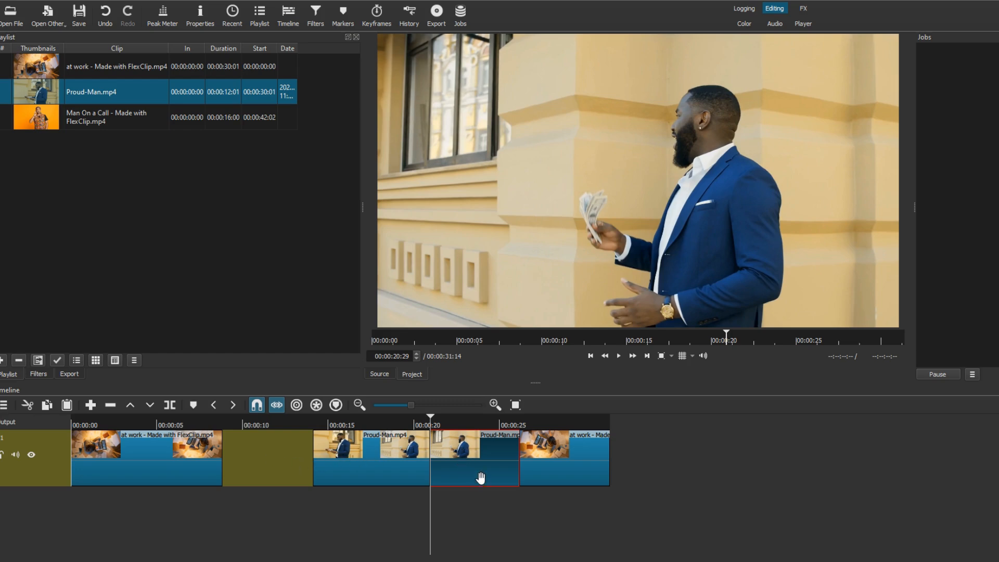
pyautogui.rightClick(480, 459)
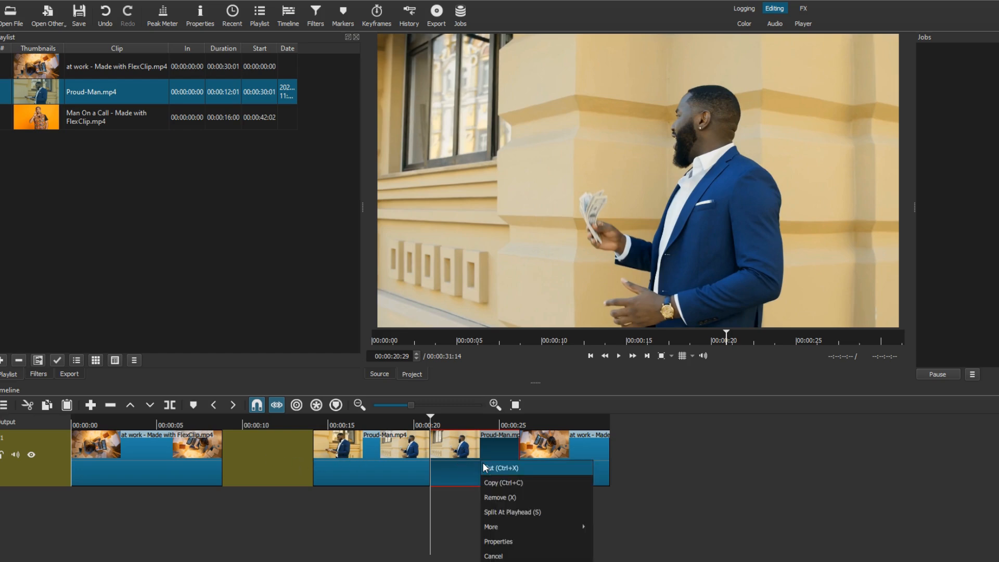
pyautogui.click(498, 478)
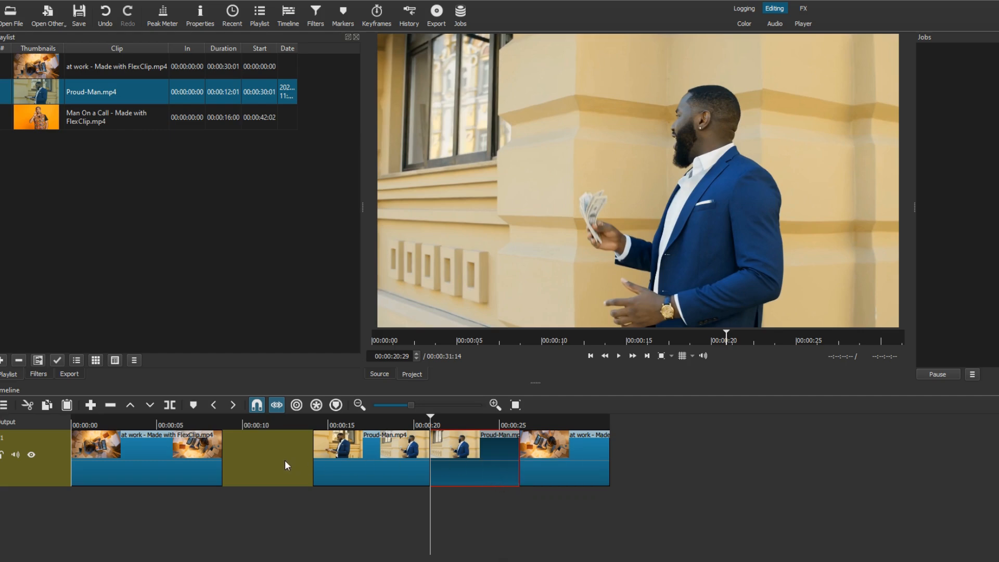
# Paste the copied Proud-Man segment into the gap at about 00:00:11:01 and move it against the end of the first clip.
pyautogui.click(260, 460)
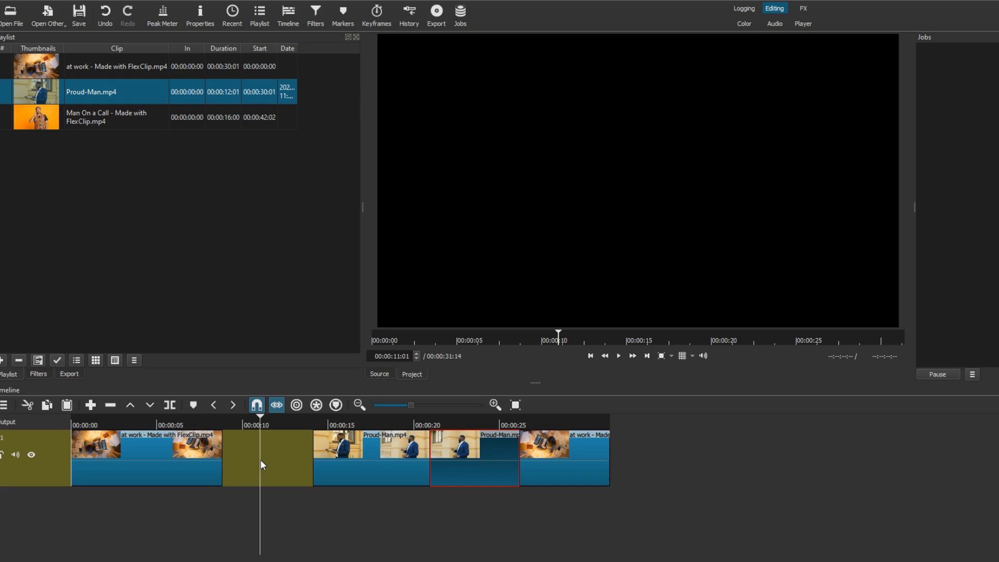
pyautogui.hotkey('ctrl', 'v')
pyautogui.moveTo(289, 460); pyautogui.dragTo(241, 469)
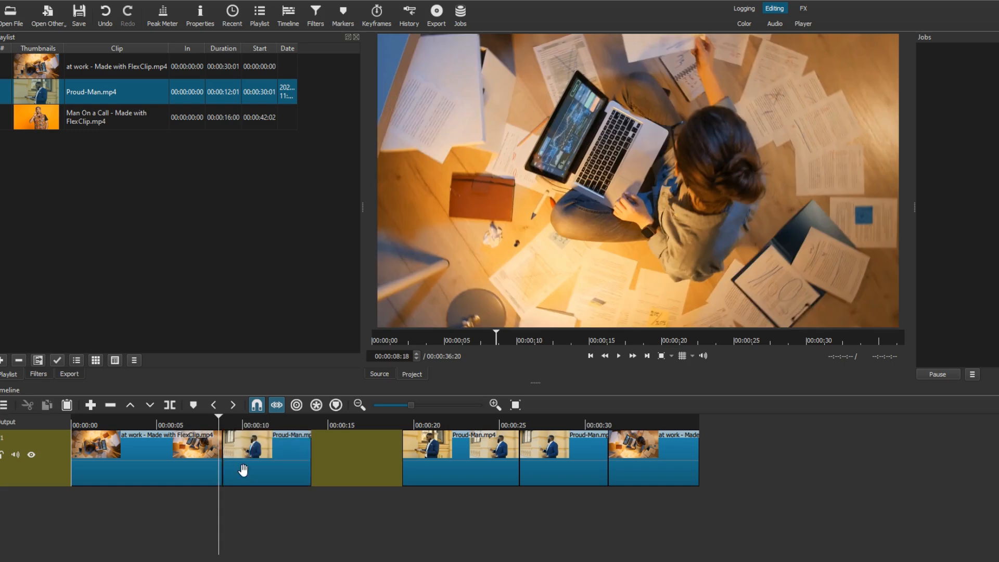
# Remove the empty gap between the first two Proud-Man segments on the track.
pyautogui.click(352, 457)
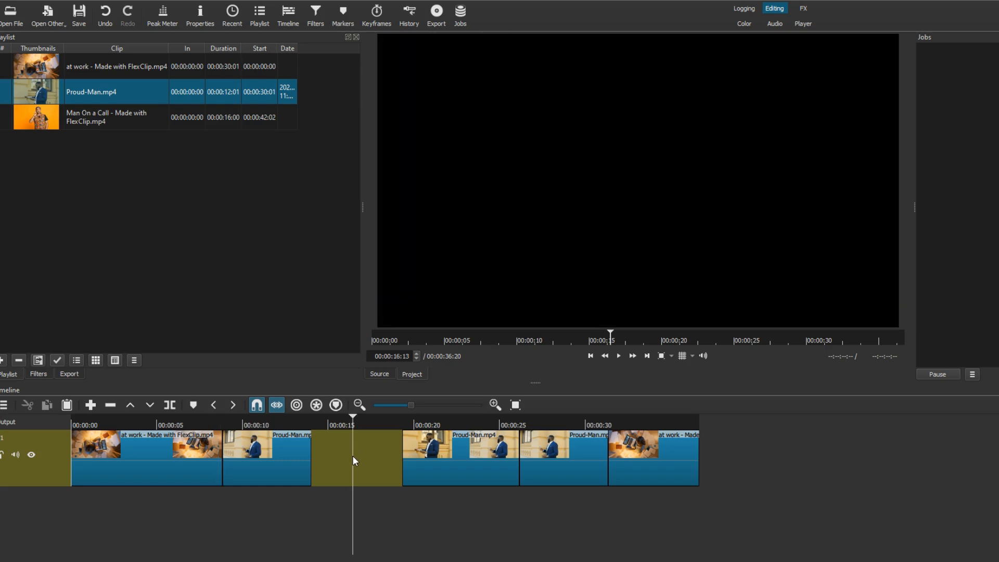
pyautogui.click(411, 519)
pyautogui.click(339, 455)
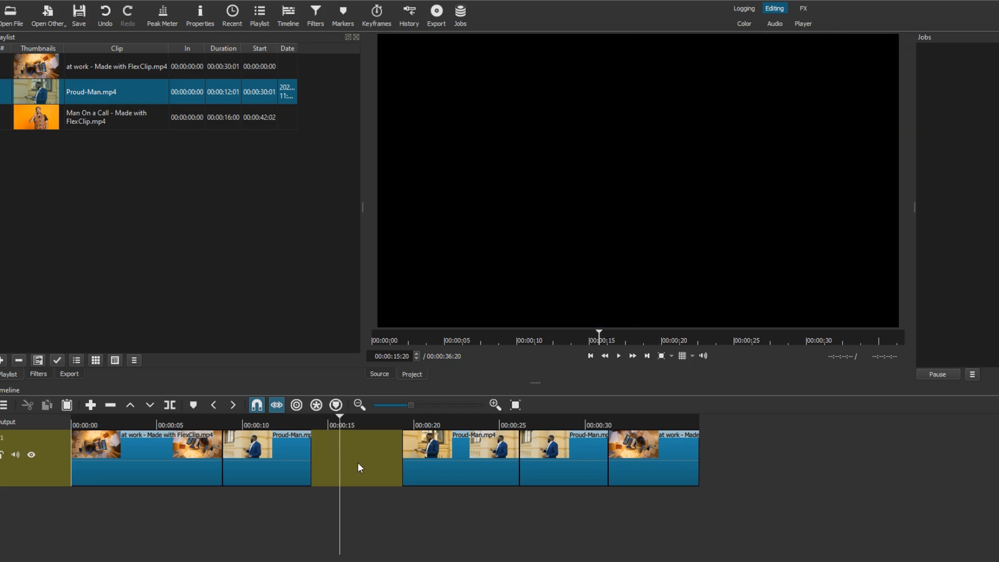
pyautogui.rightClick(358, 462)
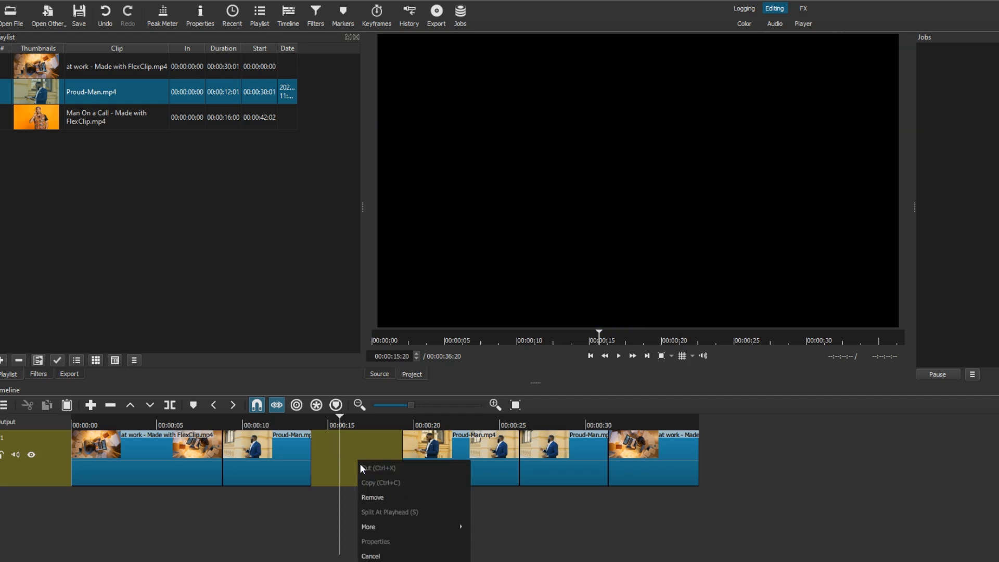
pyautogui.click(384, 497)
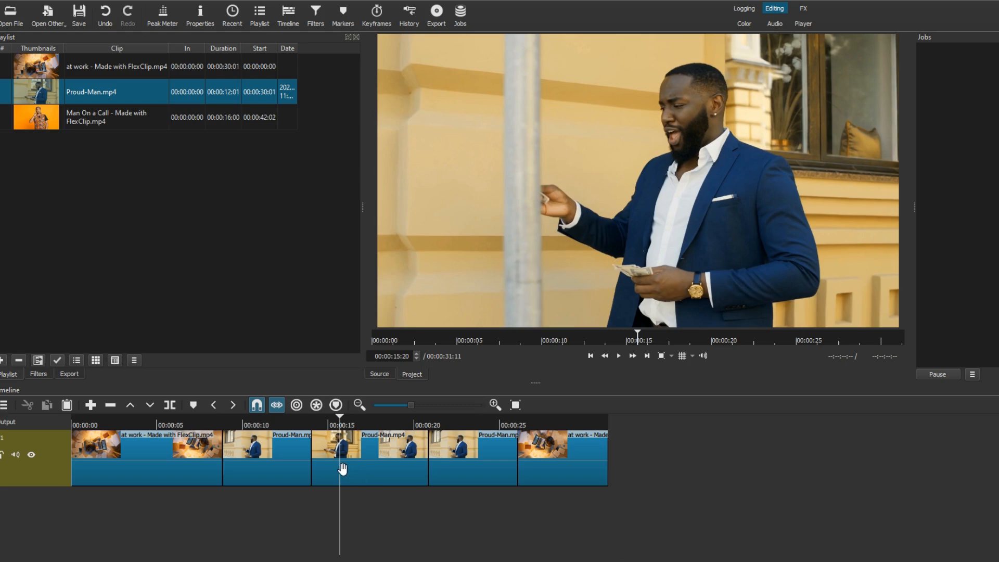
# Add a second video track to the timeline.
pyautogui.click(212, 424)
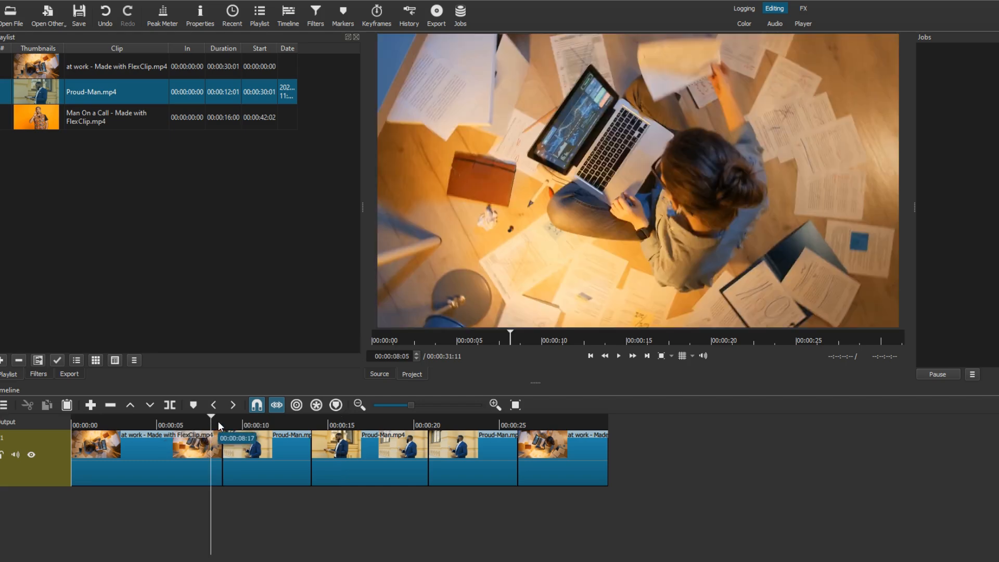
pyautogui.rightClick(218, 423)
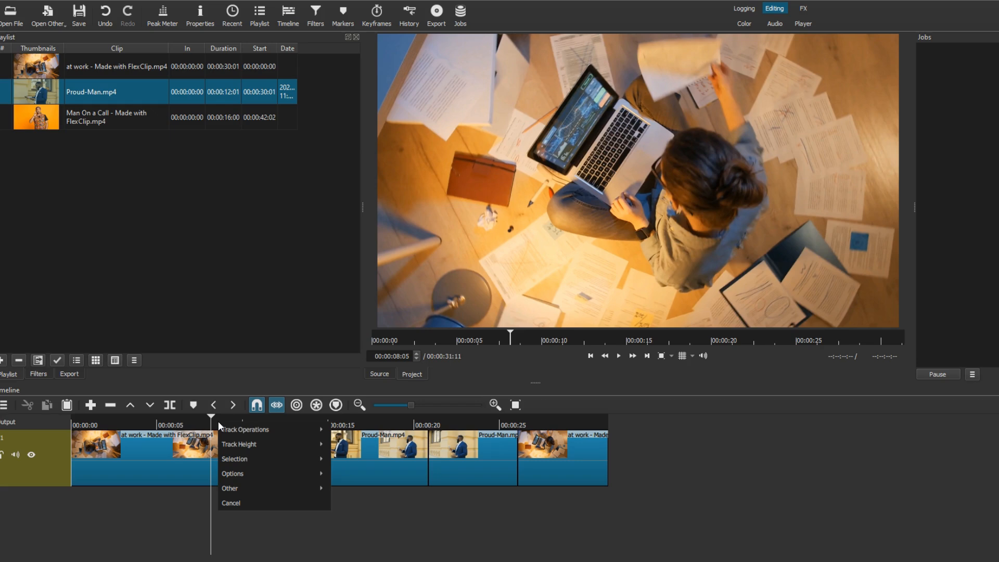
pyautogui.moveTo(225, 430)
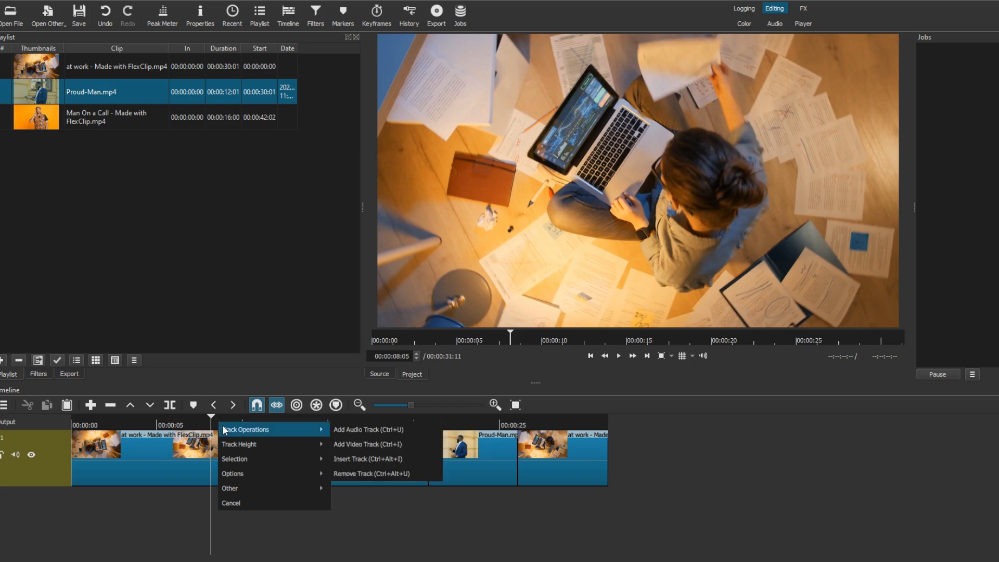
pyautogui.click(362, 443)
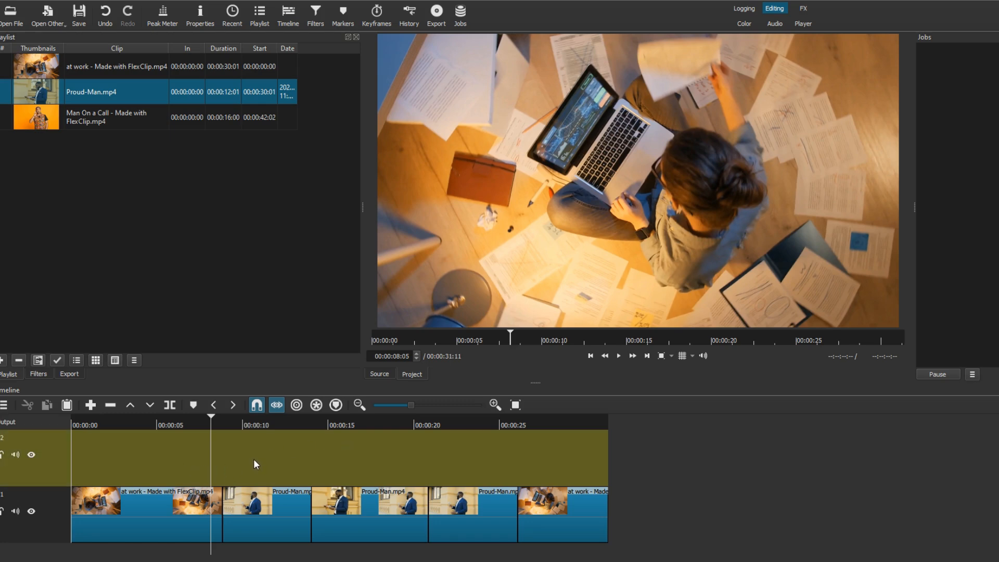
# Place the Man On a Call clip on the new video track at about 00:00:05:16 and preview the sequence from the start.
pyautogui.click(50, 117)
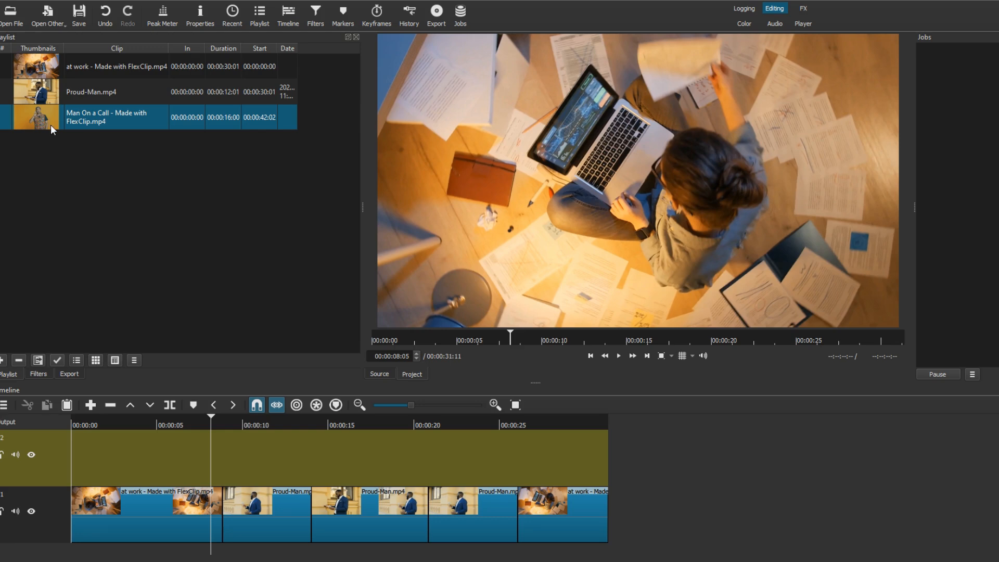
pyautogui.moveTo(51, 124); pyautogui.dragTo(173, 463)
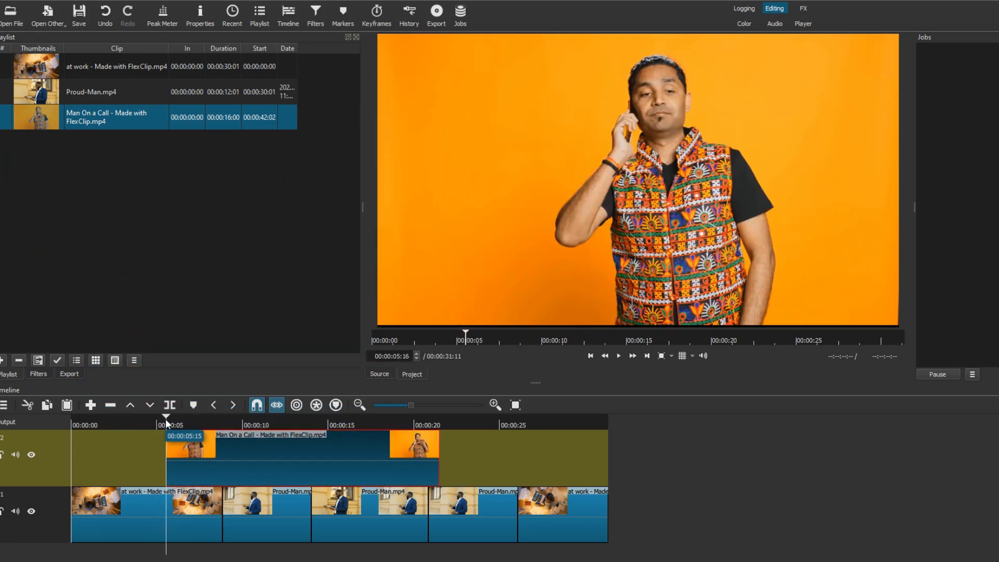
pyautogui.moveTo(166, 419); pyautogui.dragTo(72, 441)
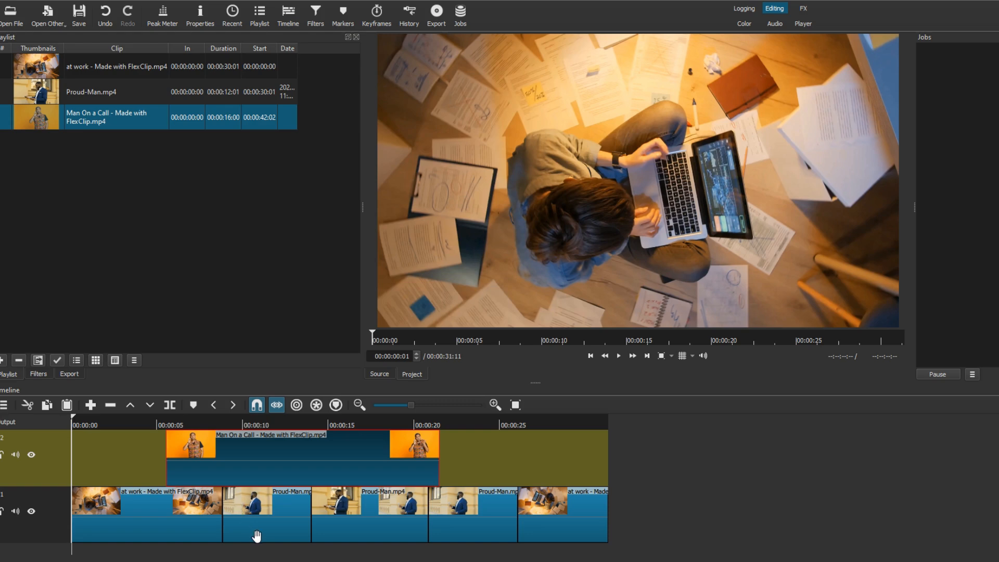
pyautogui.click(619, 356)
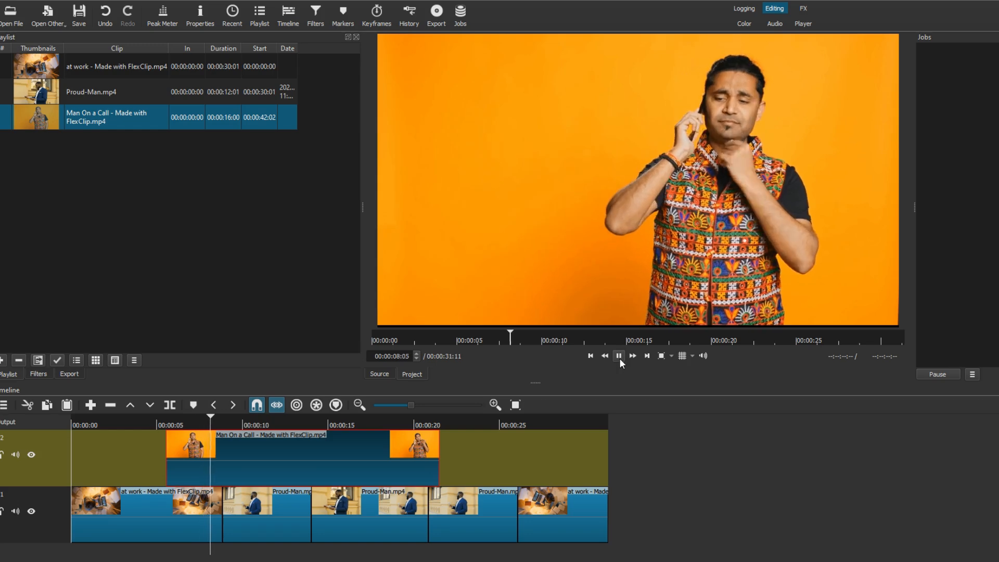
pyautogui.click(619, 356)
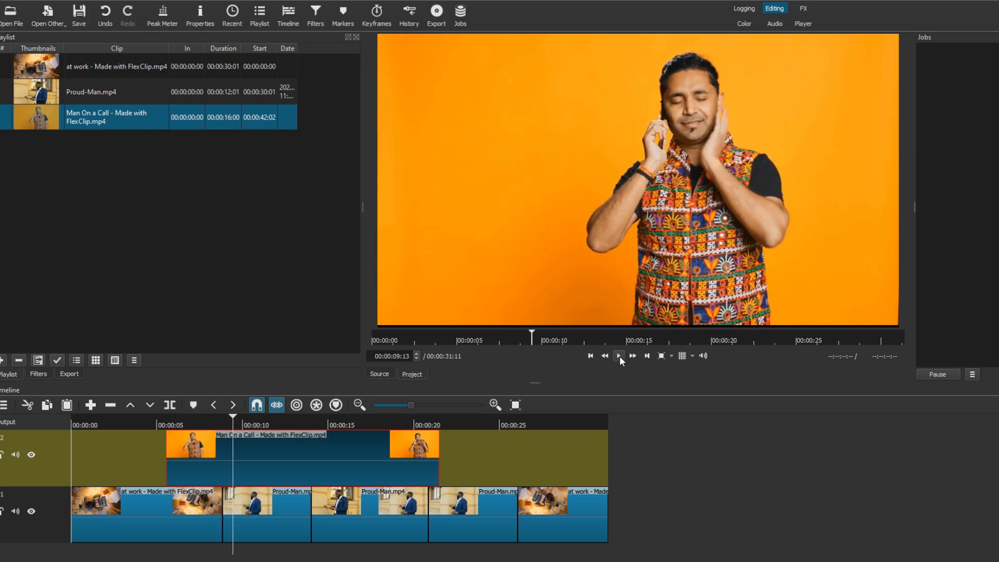